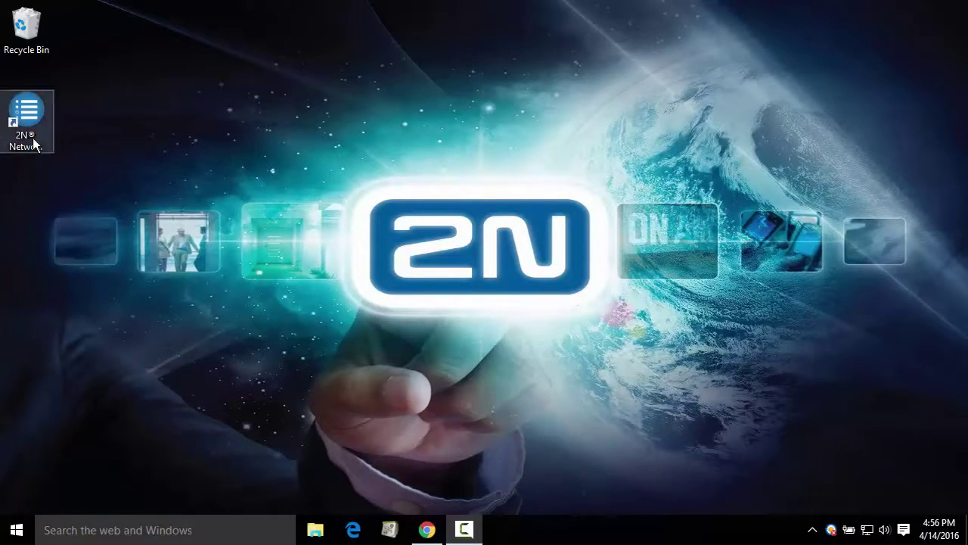
Launch 2N Network Scanner from its desktop shortcut to list the four discovered 2N devices.
double_click(27, 117)
double_click(29, 115)
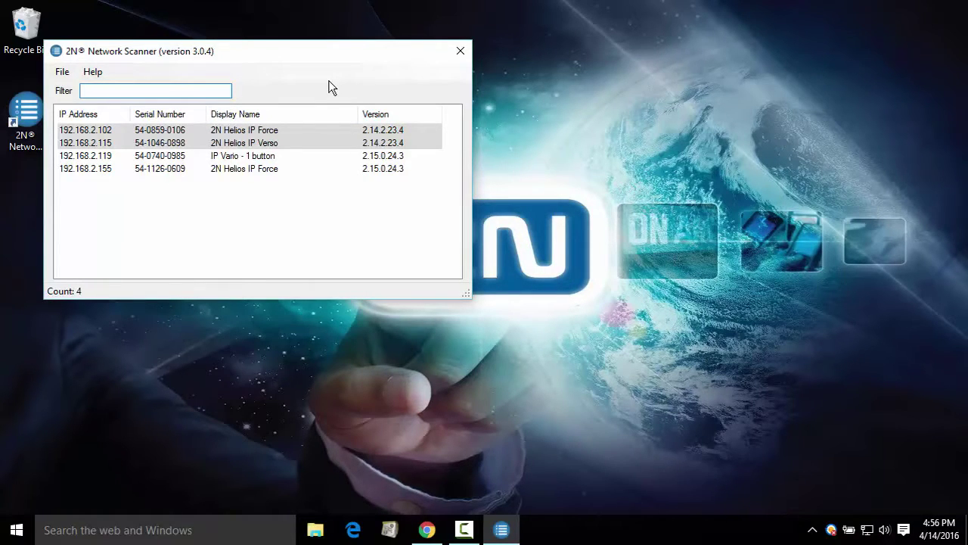
text(F)
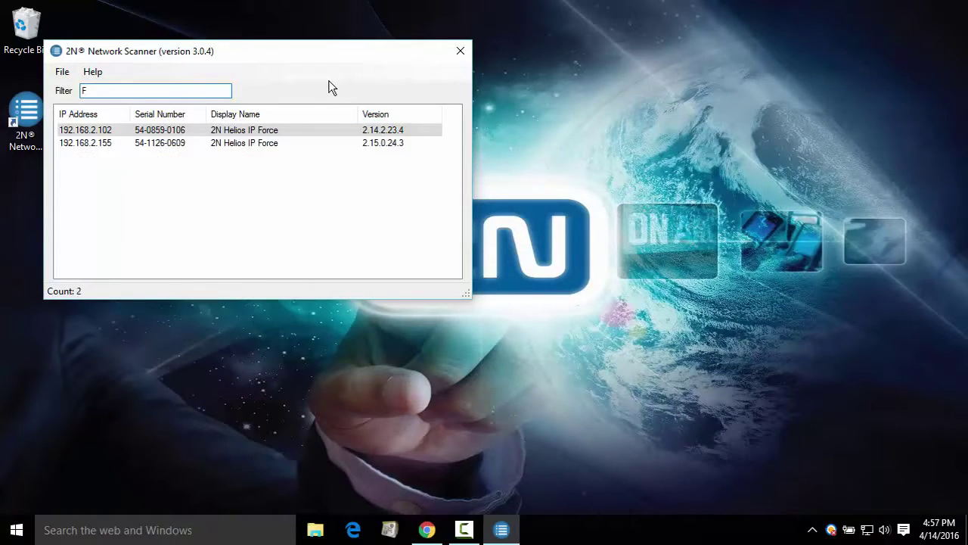
text(or)
key(BackSpace)
key(BackSpace)
key(BackSpace)
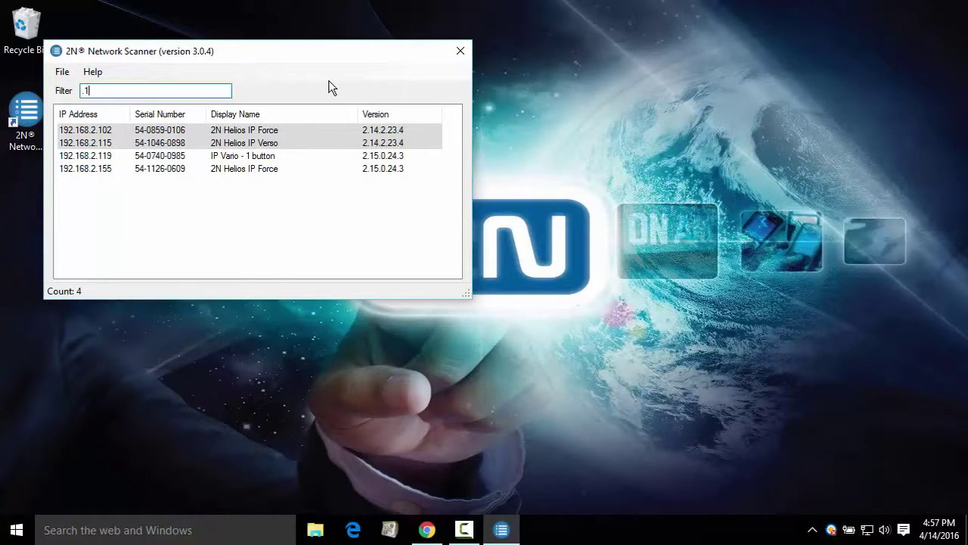
text(0)
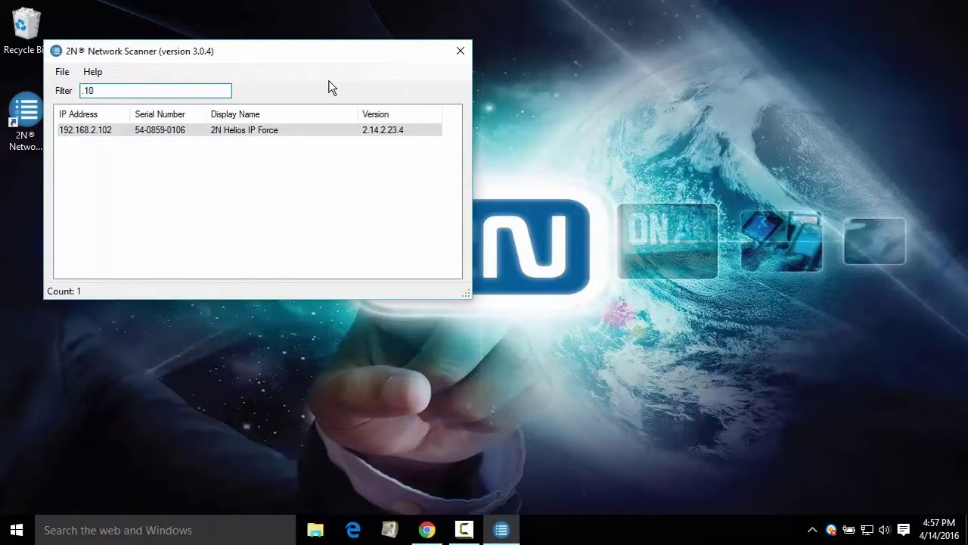
key(BackSpace)
key(BackSpace)
key(BackSpace)
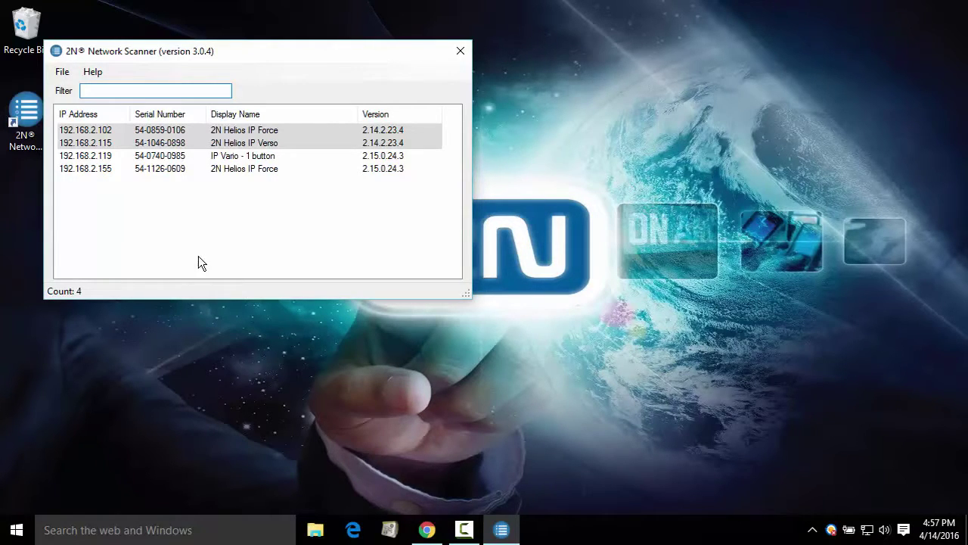
Browse the Helios IP Force at 192.168.2.155 to its login page, then return to the scanner.
right_click(265, 167)
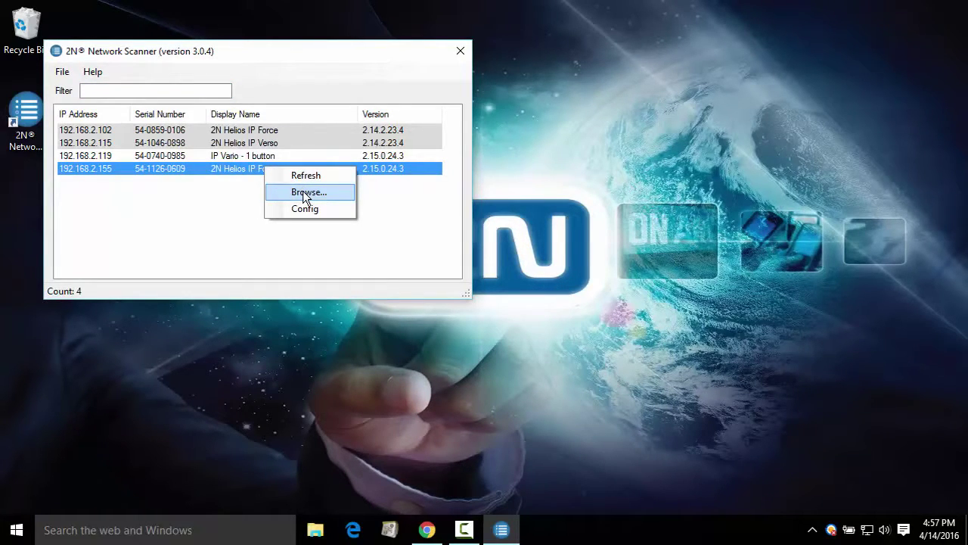
click(303, 191)
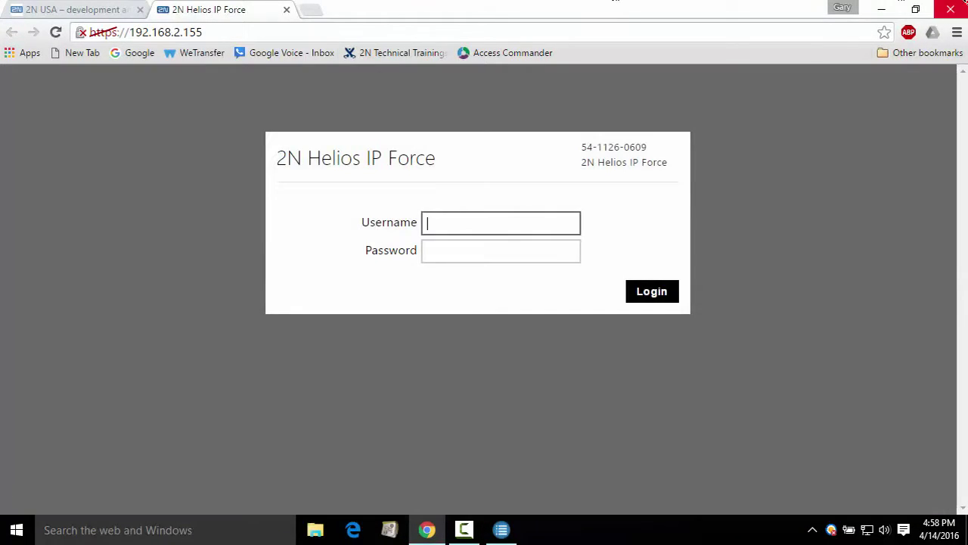
click(885, 9)
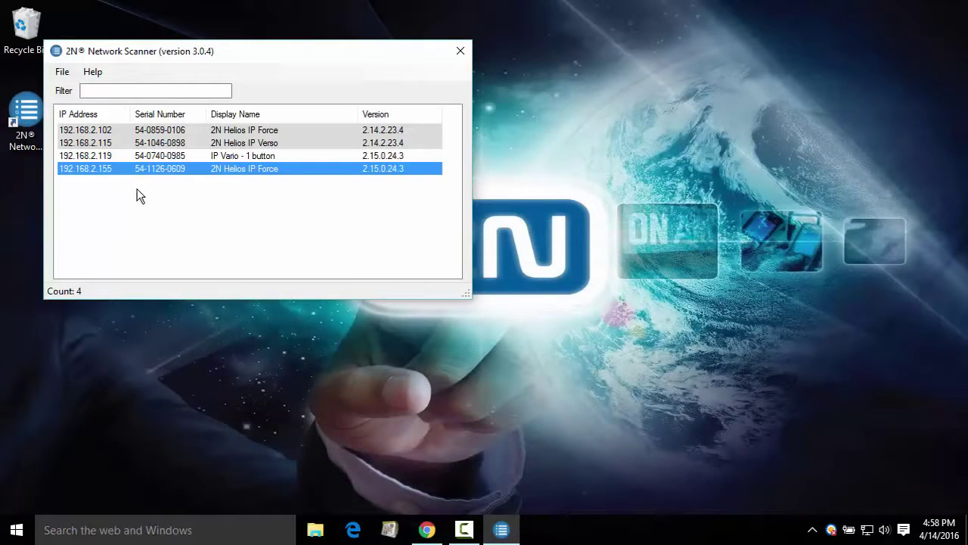
right_click(198, 171)
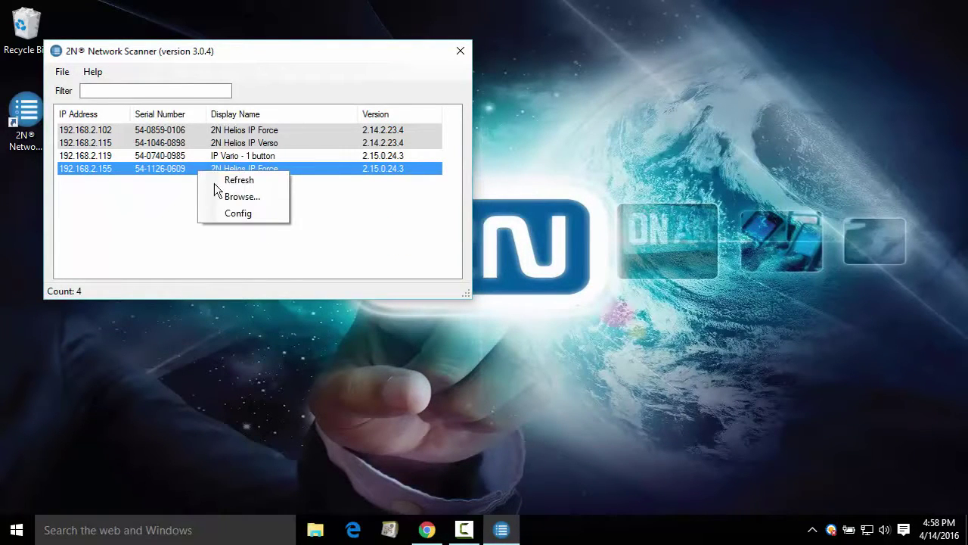
click(234, 213)
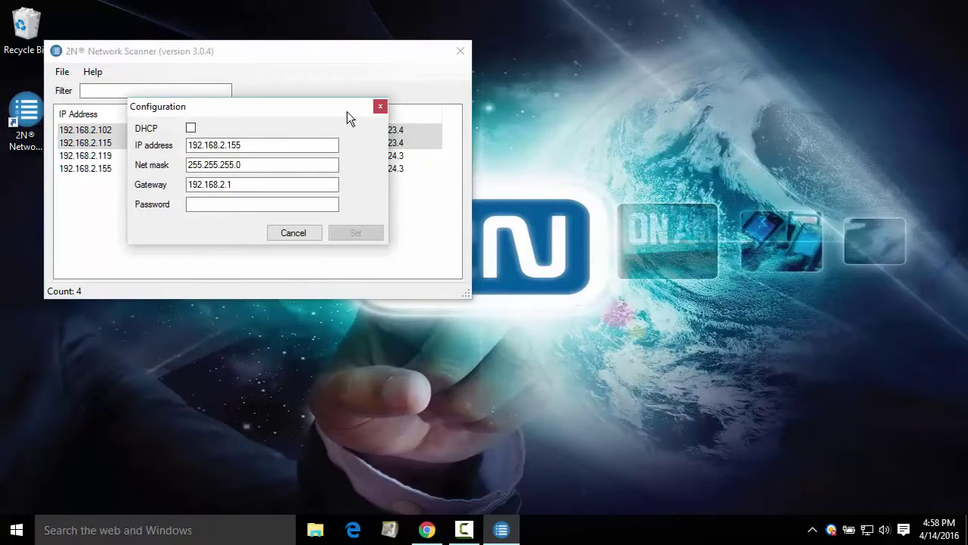
drag(331, 113, 356, 208)
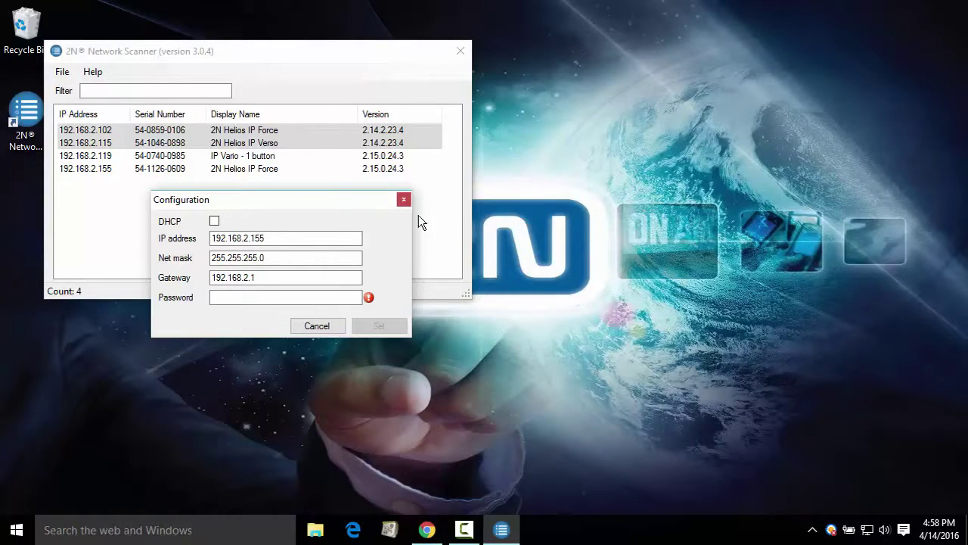
click(266, 238)
click(249, 299)
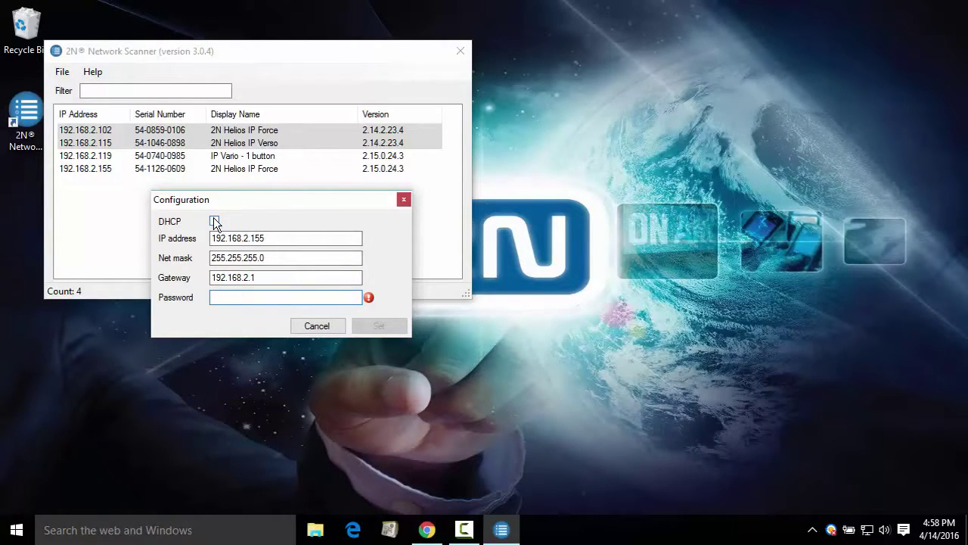
click(214, 220)
click(253, 298)
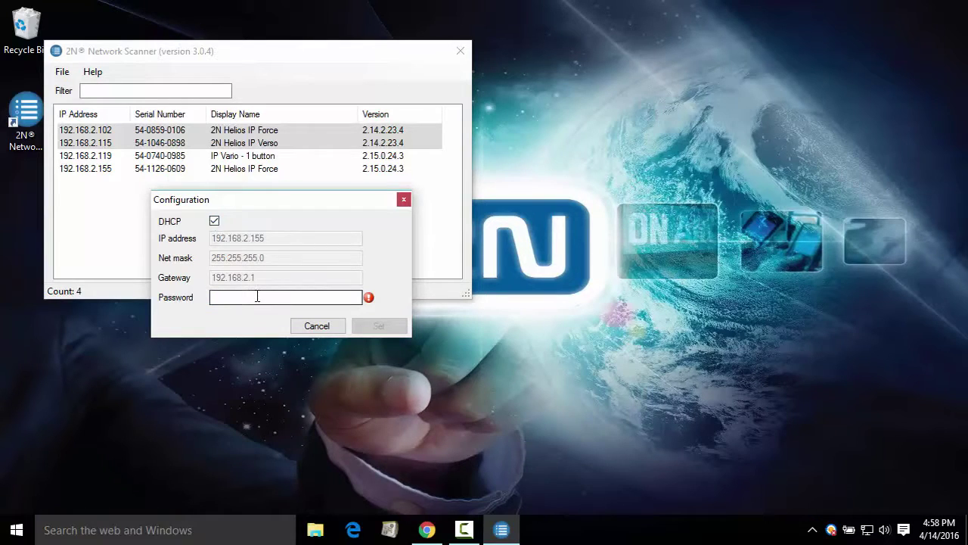
text(2n)
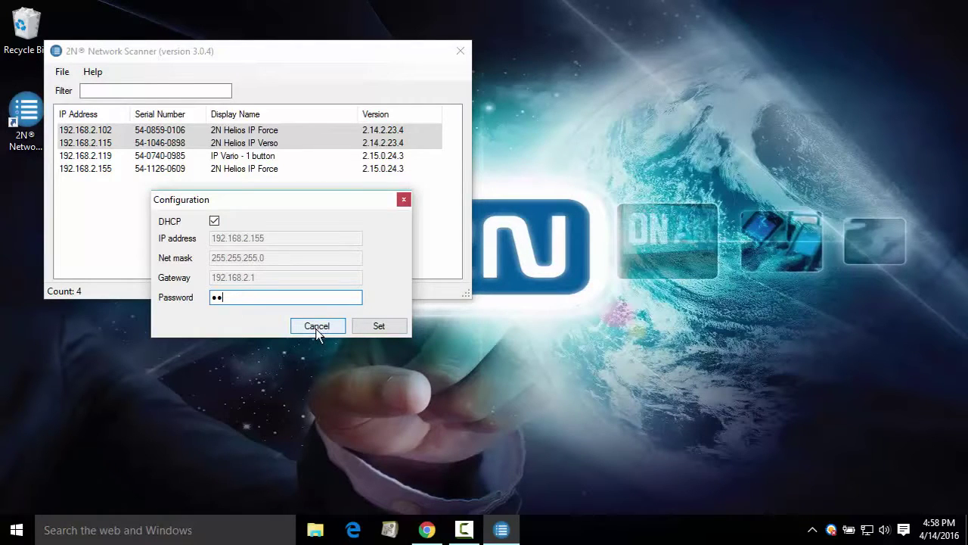
click(316, 328)
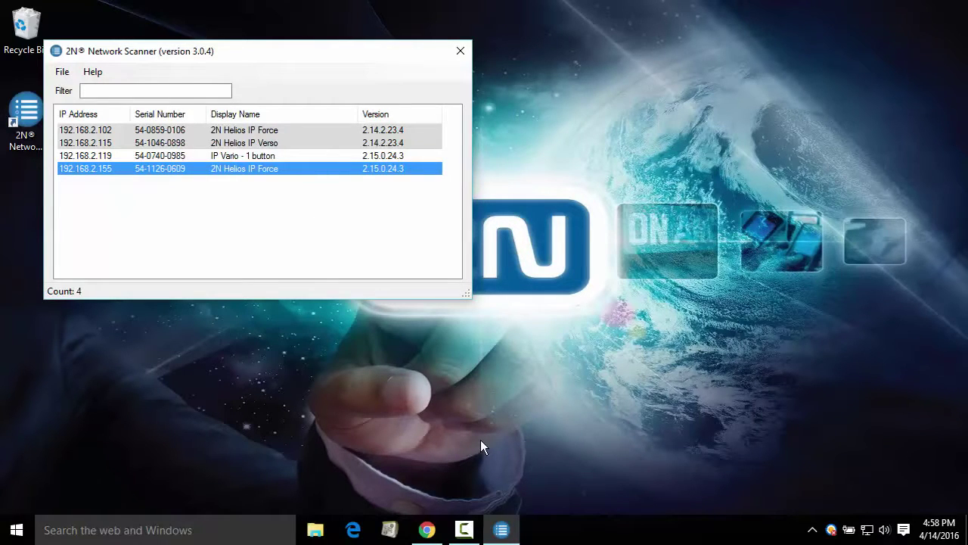
In Chrome, go to the 2N USA Helios IP Verso downloads page.
click(427, 529)
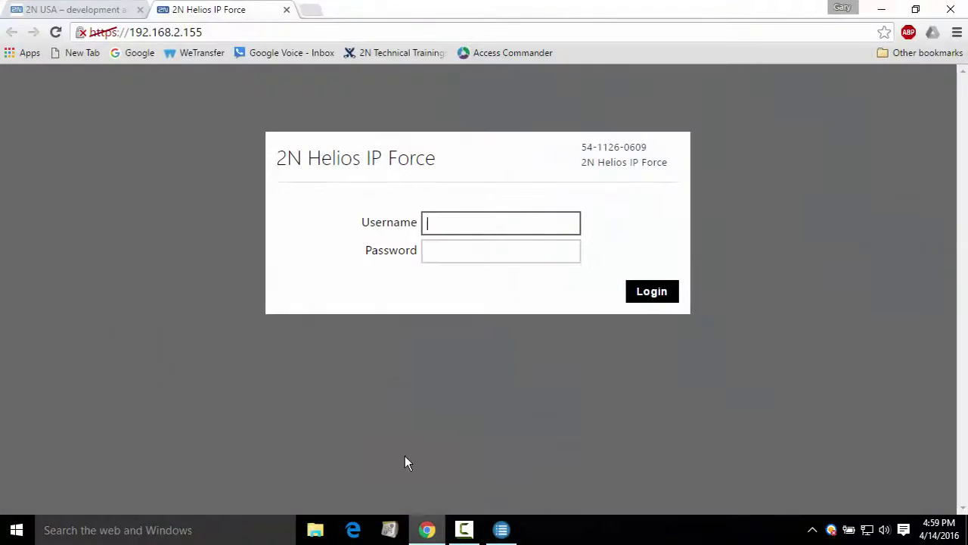
click(64, 11)
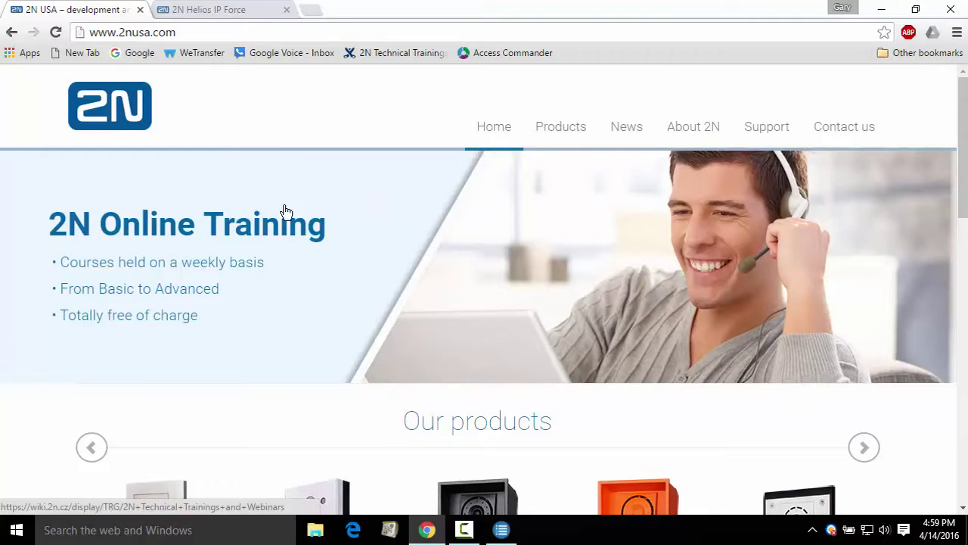
scroll(280, 220, down, 3)
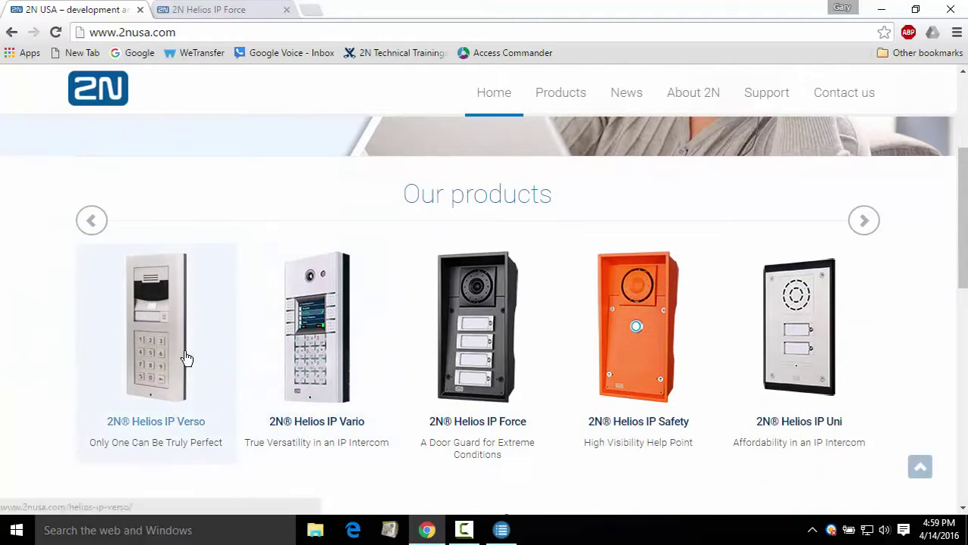
click(186, 353)
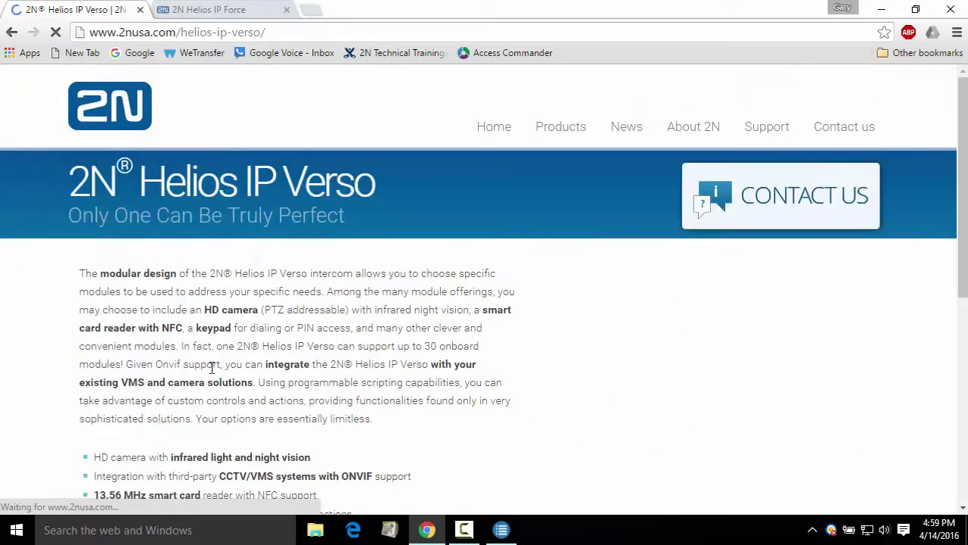
scroll(461, 415, down, 5)
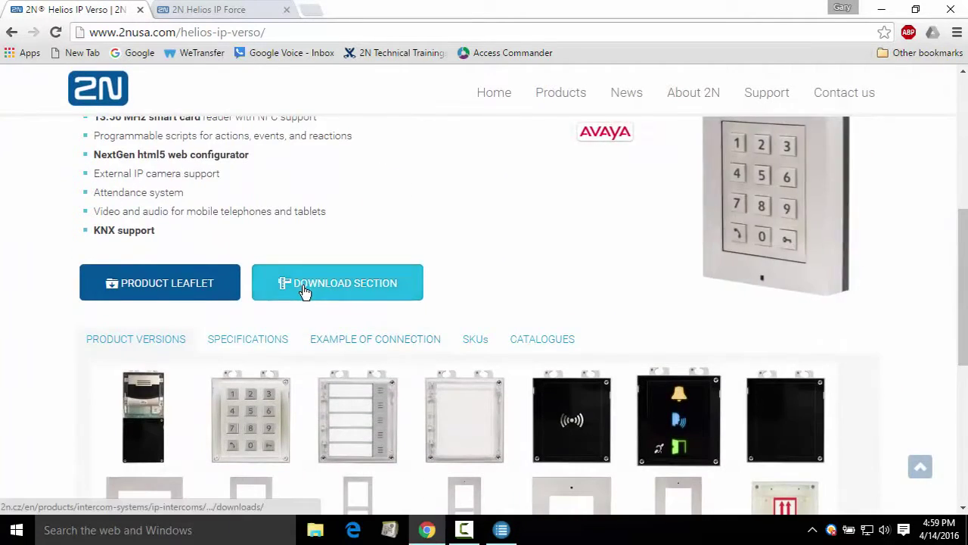
click(305, 287)
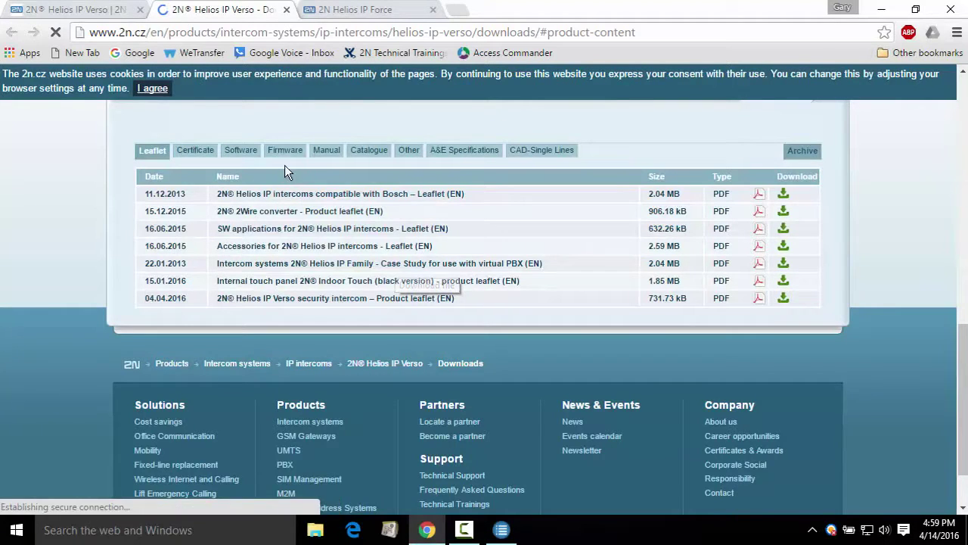
Download the Network Scanner 3.0.4 zip from the Software downloads and open File Explorer.
click(283, 151)
click(239, 155)
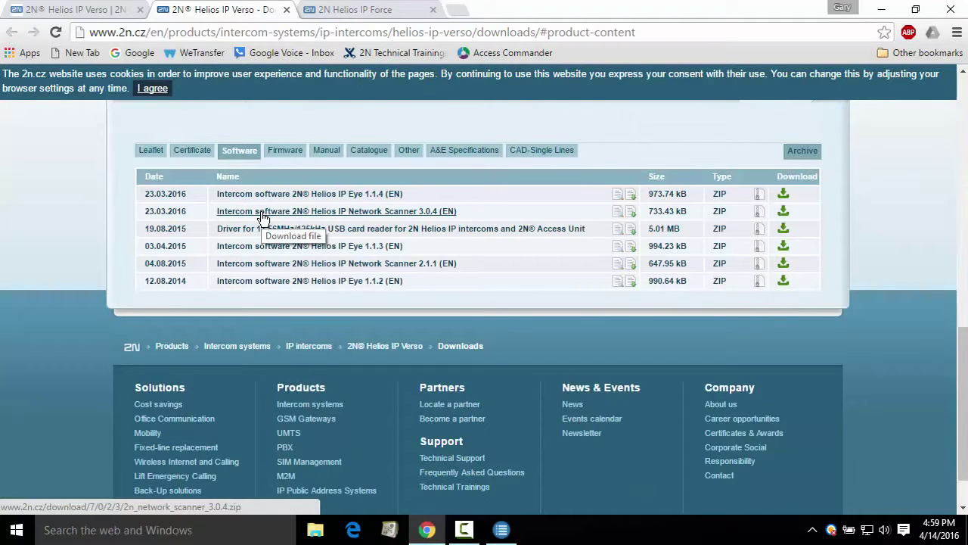
click(787, 211)
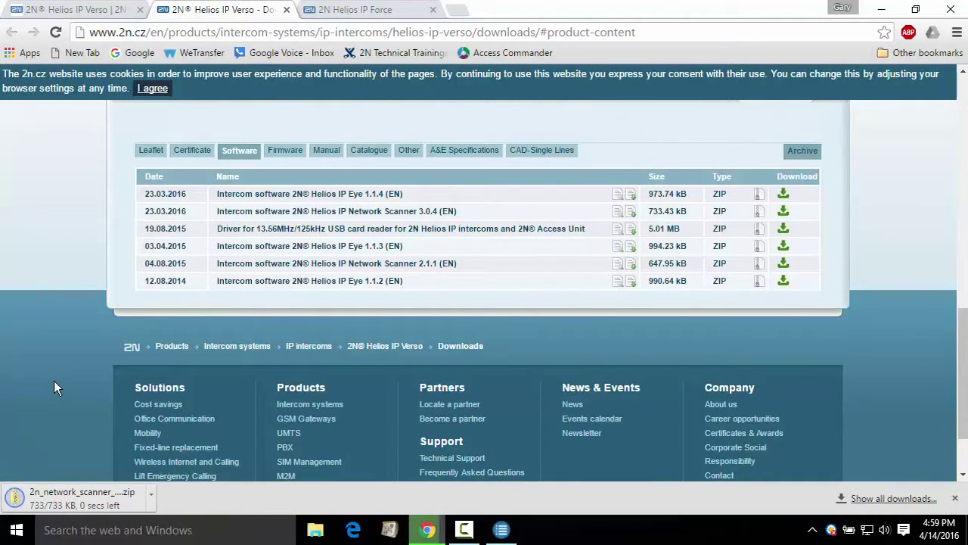
click(316, 529)
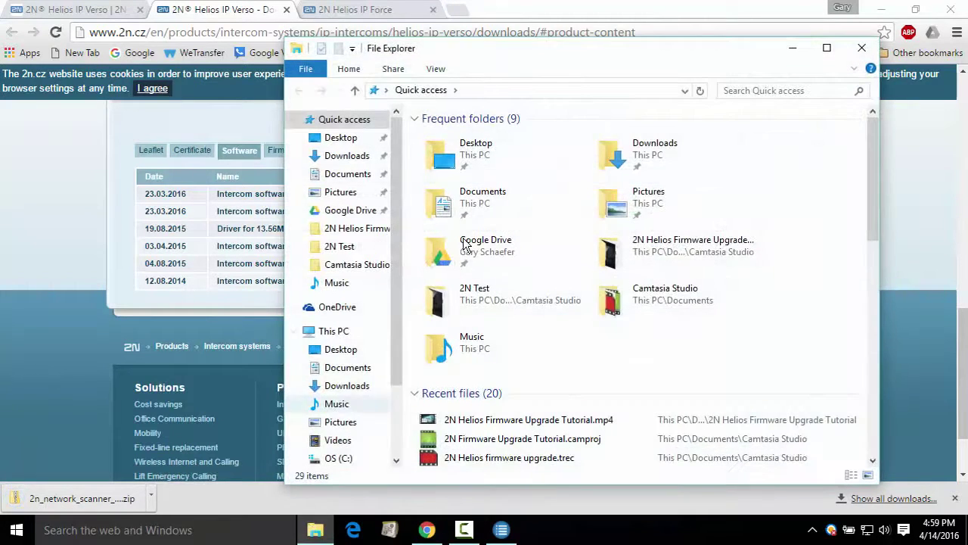
mouse_move(347, 174)
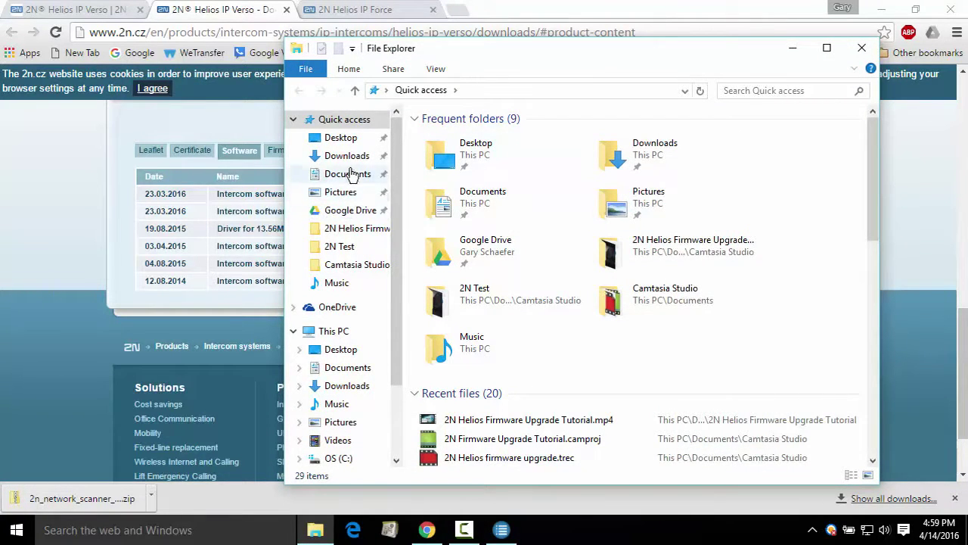
Extract 2n_network_scanner_3.0.4.zip in Downloads into its suggested folder.
click(346, 156)
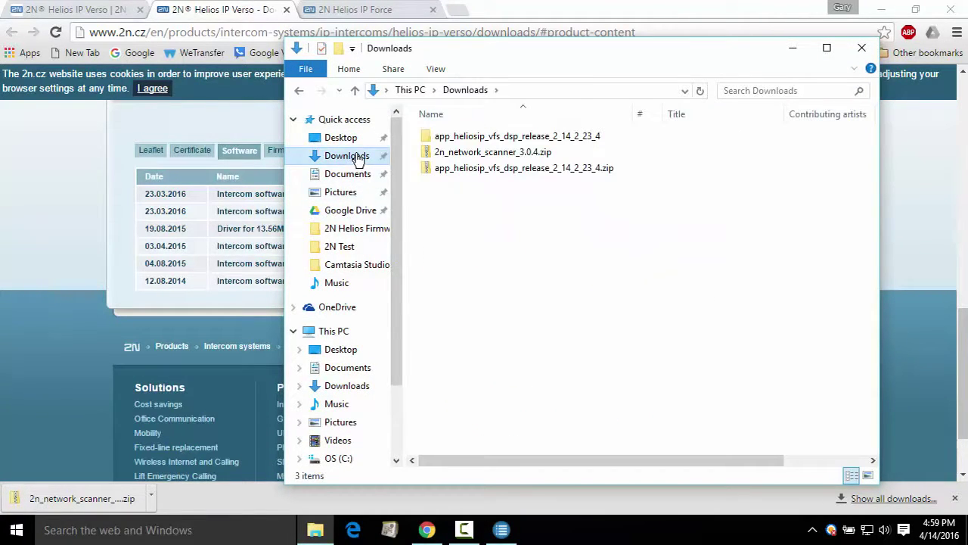
right_click(475, 152)
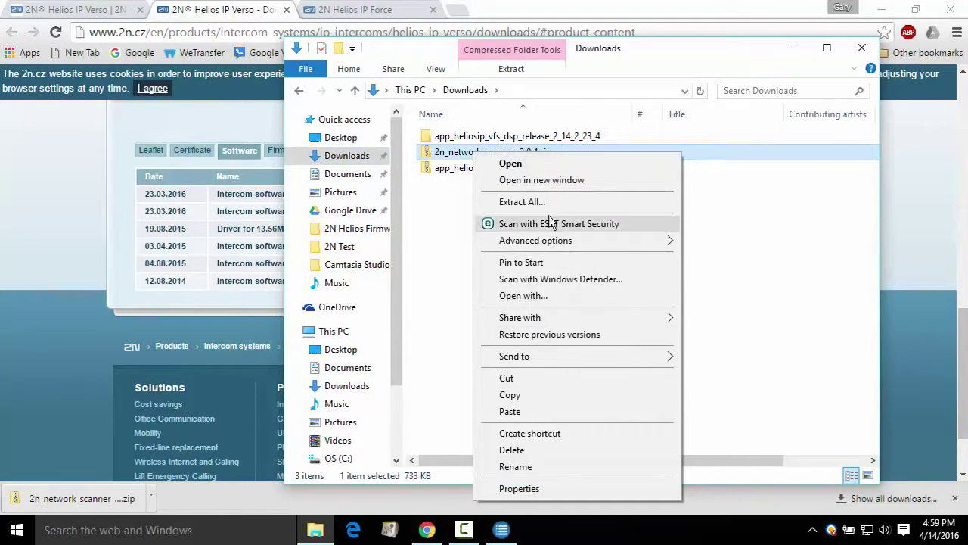
click(547, 201)
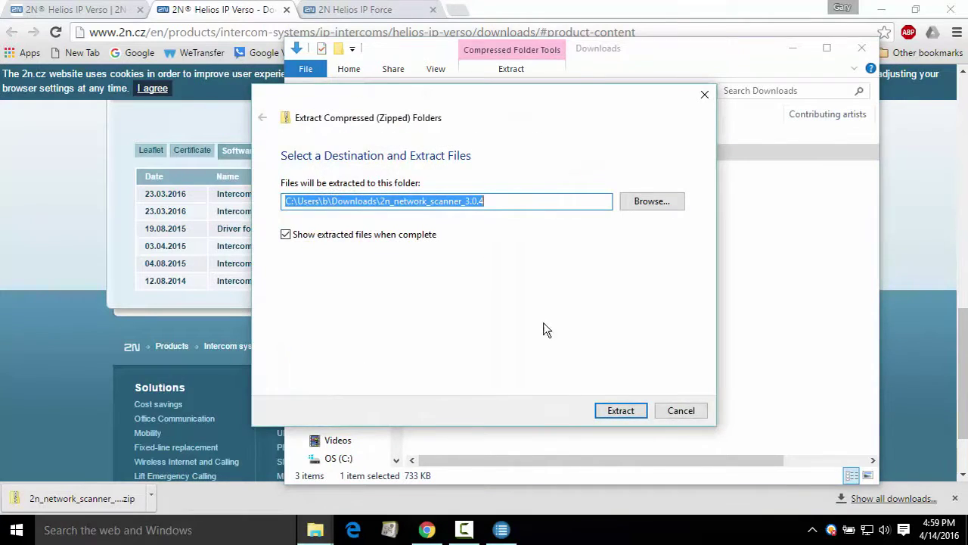
click(606, 413)
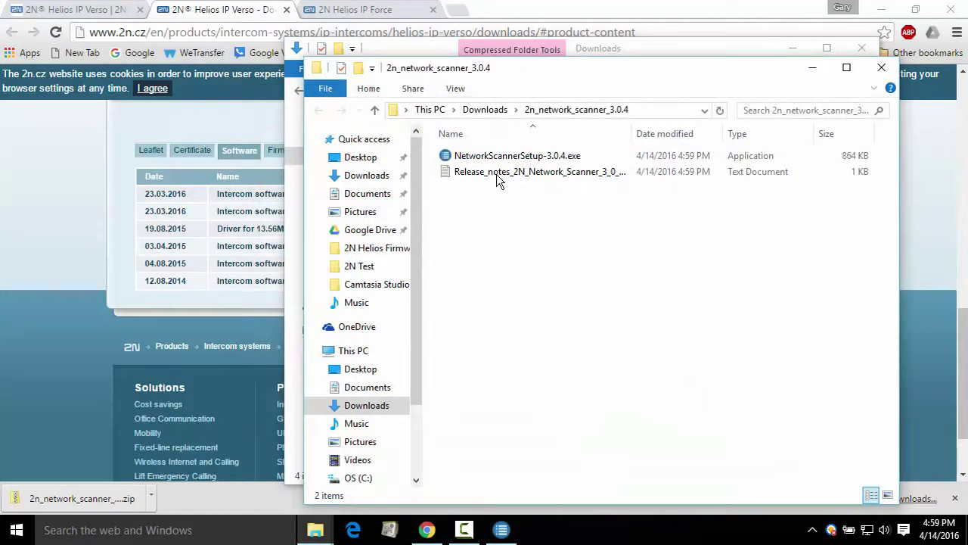